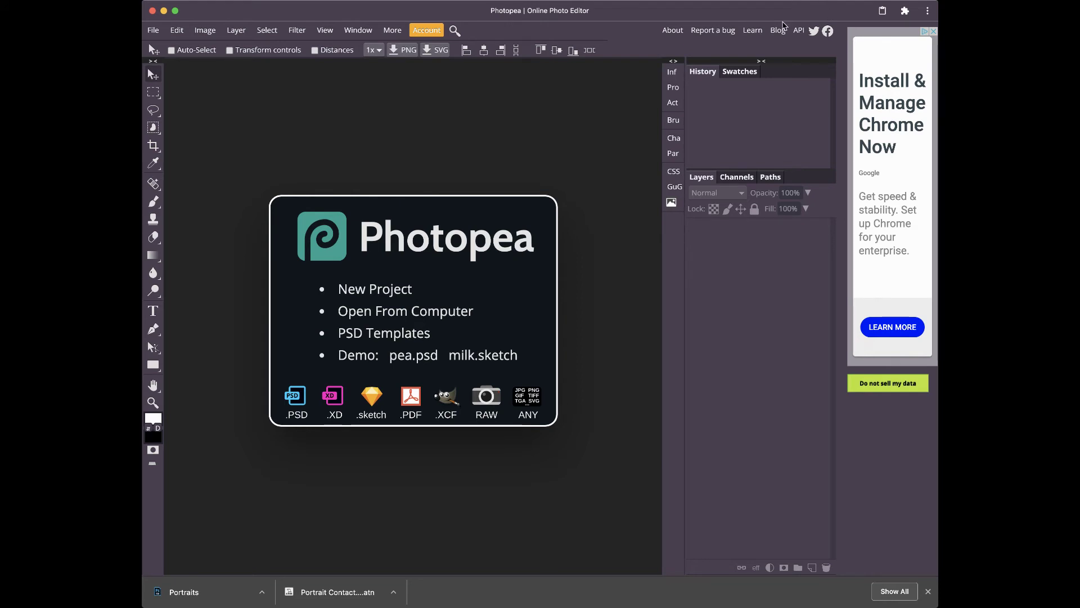
Create a new 18 × 16 in, 300 DPI document named 'Portraits Contact Sheet'.
left_click(389, 291)
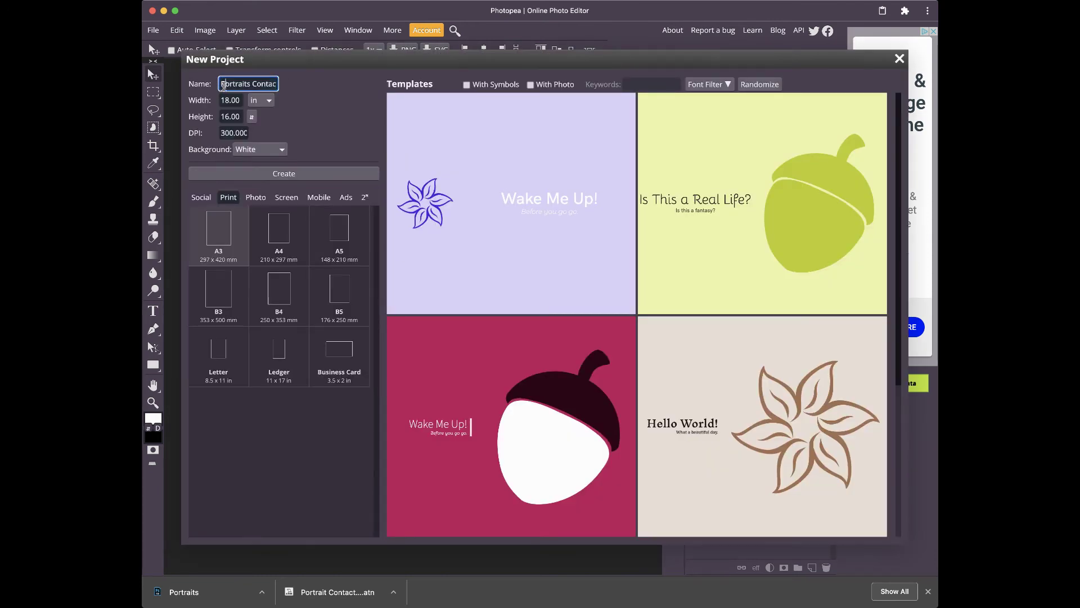
left_click_drag(220, 85, 286, 85)
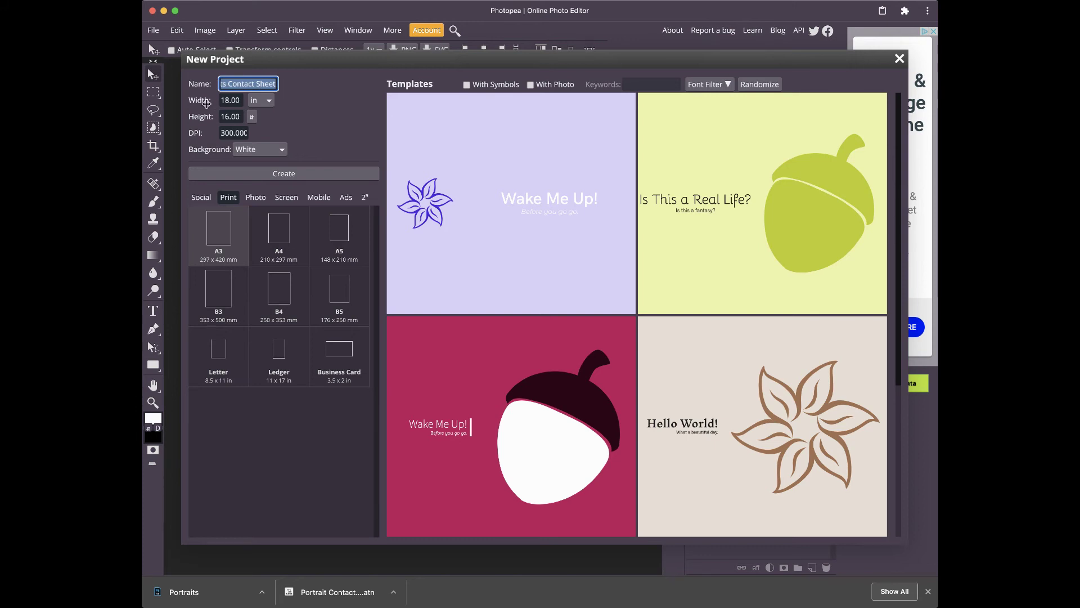
left_click(268, 101)
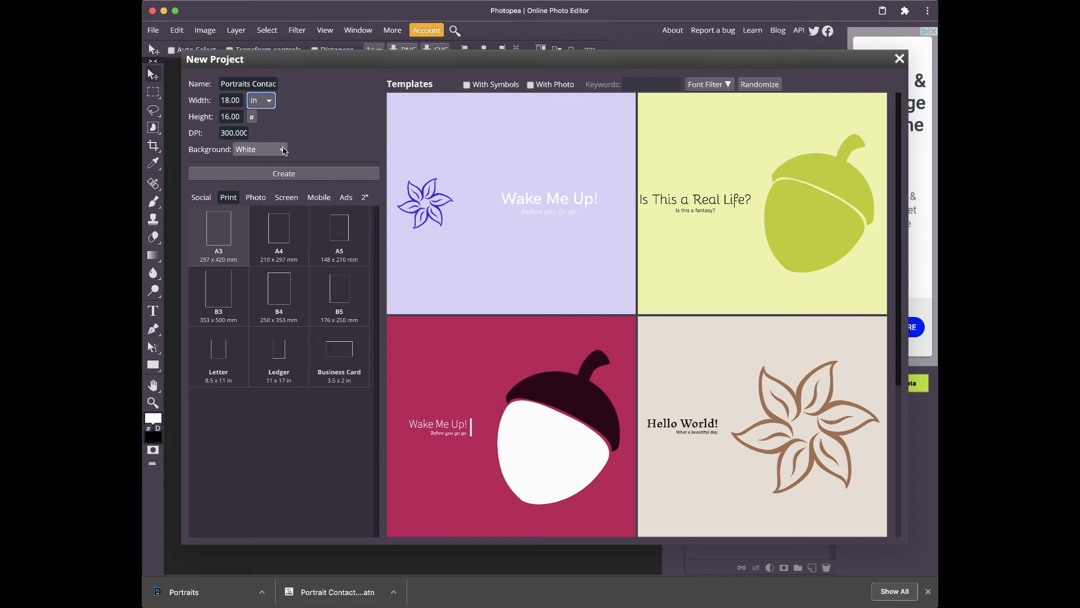
left_click(332, 175)
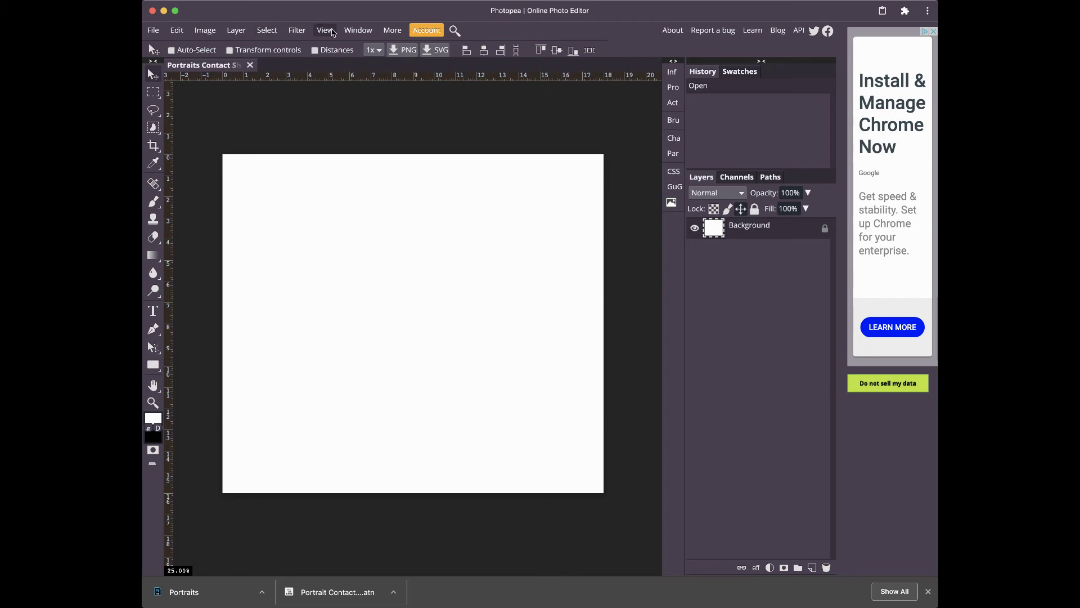
left_click(355, 31)
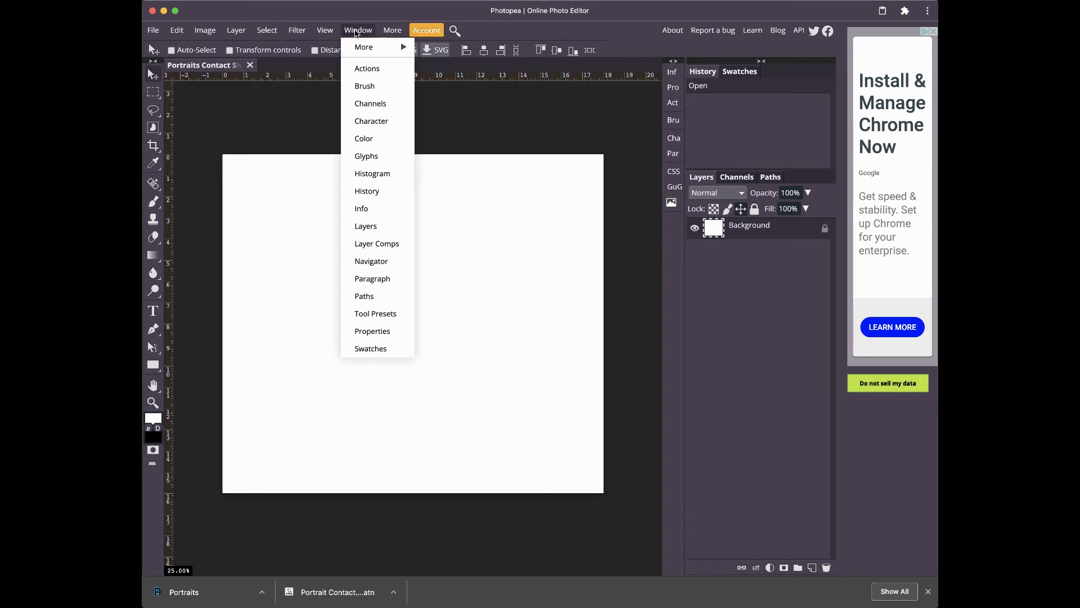
mouse_move(325, 31)
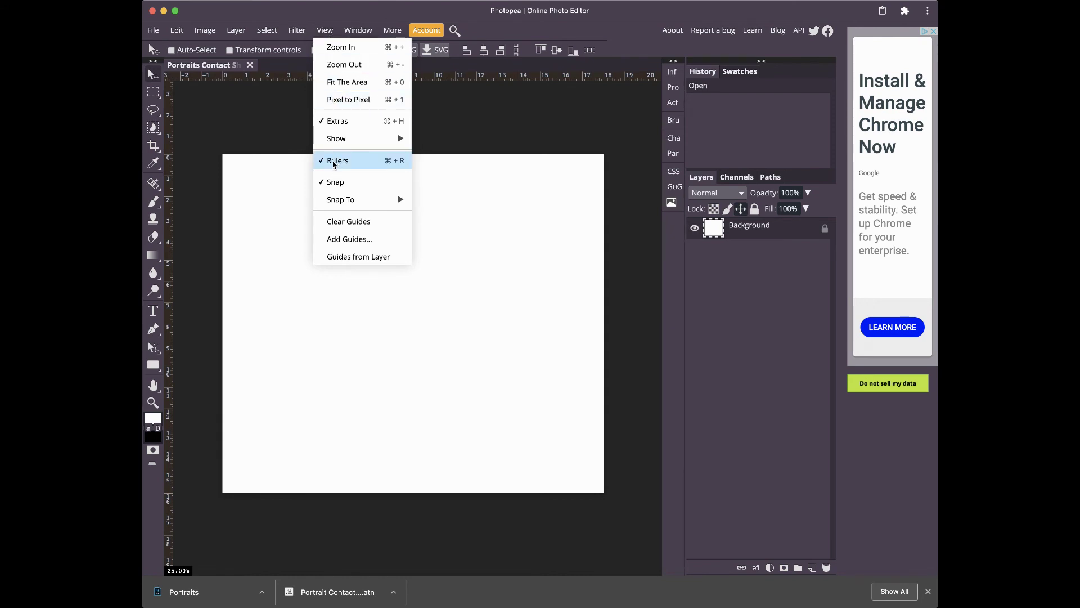
left_click(277, 186)
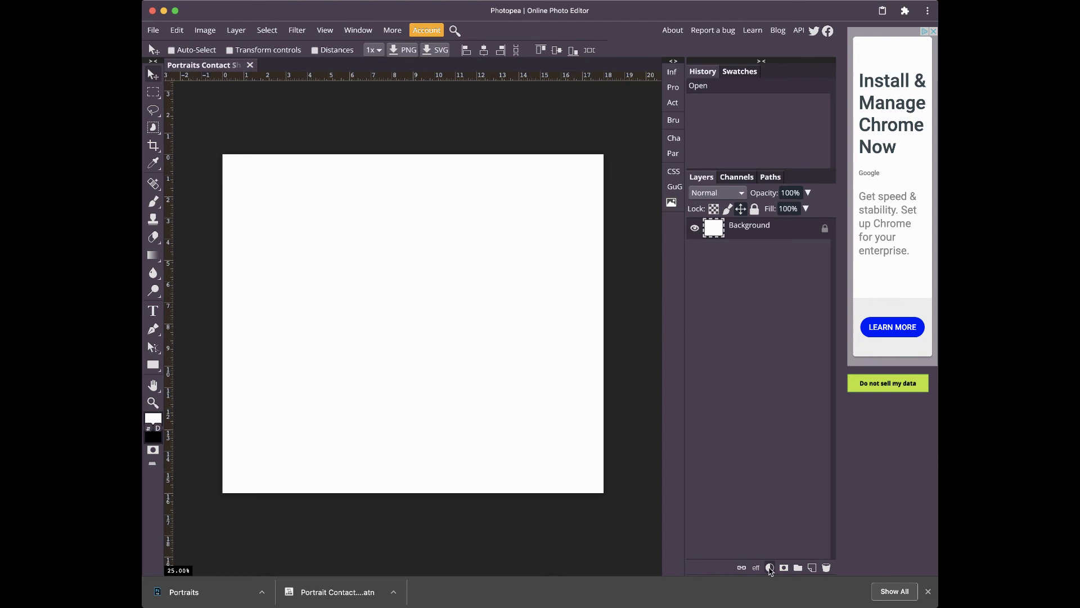
Add a solid Color Fill layer over the canvas.
left_click(770, 567)
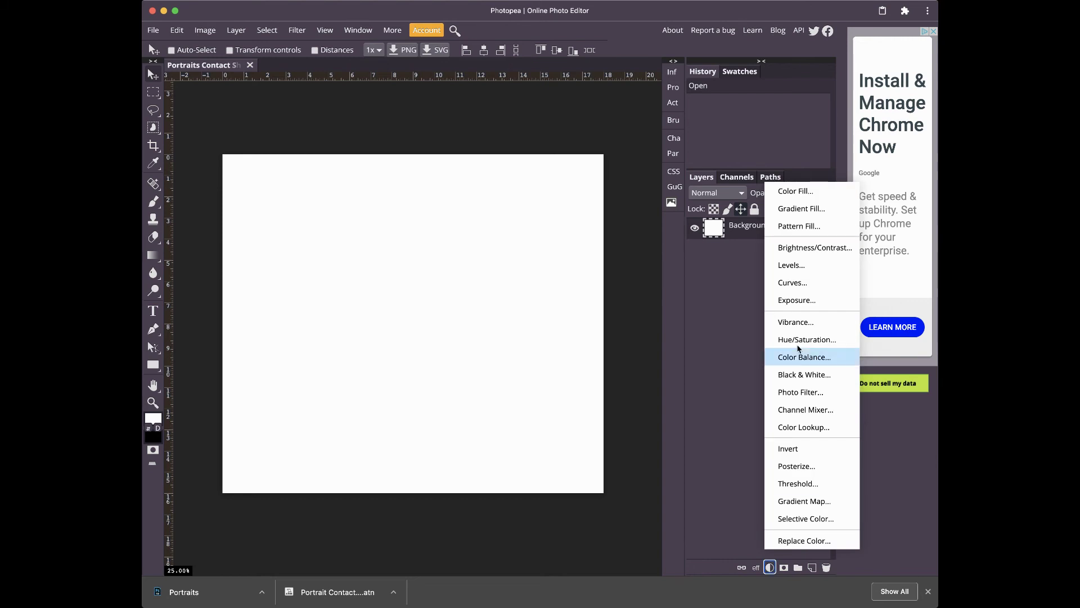
left_click(794, 190)
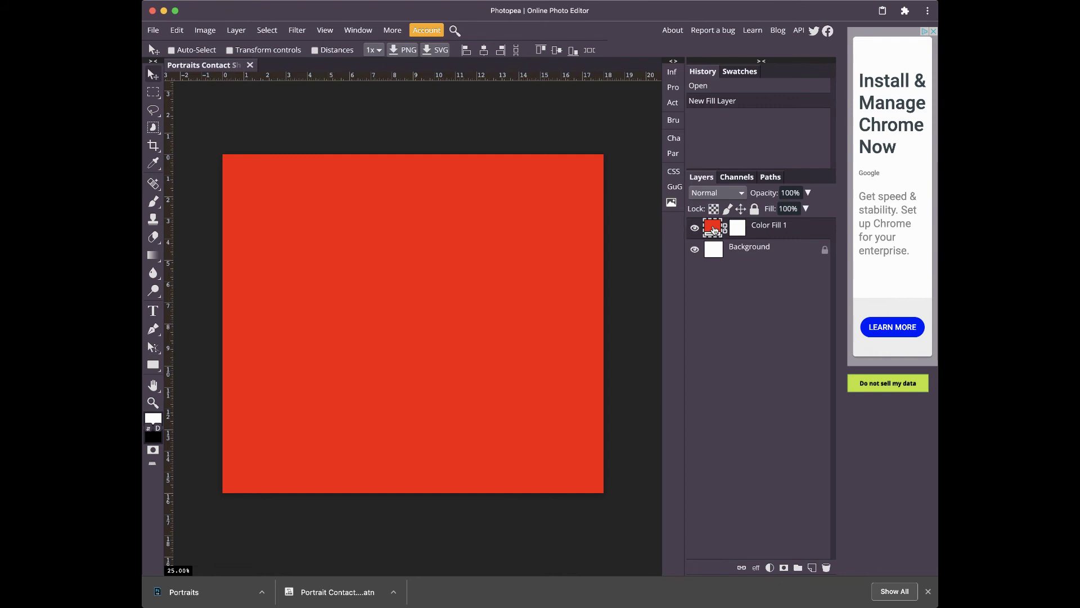
double_click(715, 229)
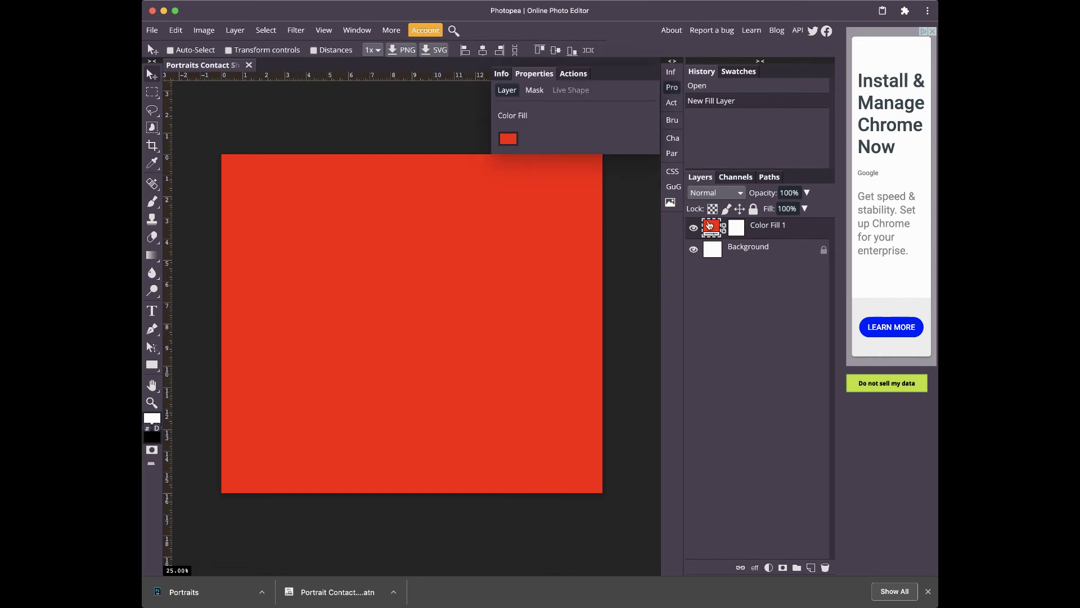
Set the fill layer's colour to warm grey-brown 745d5d.
left_click(509, 139)
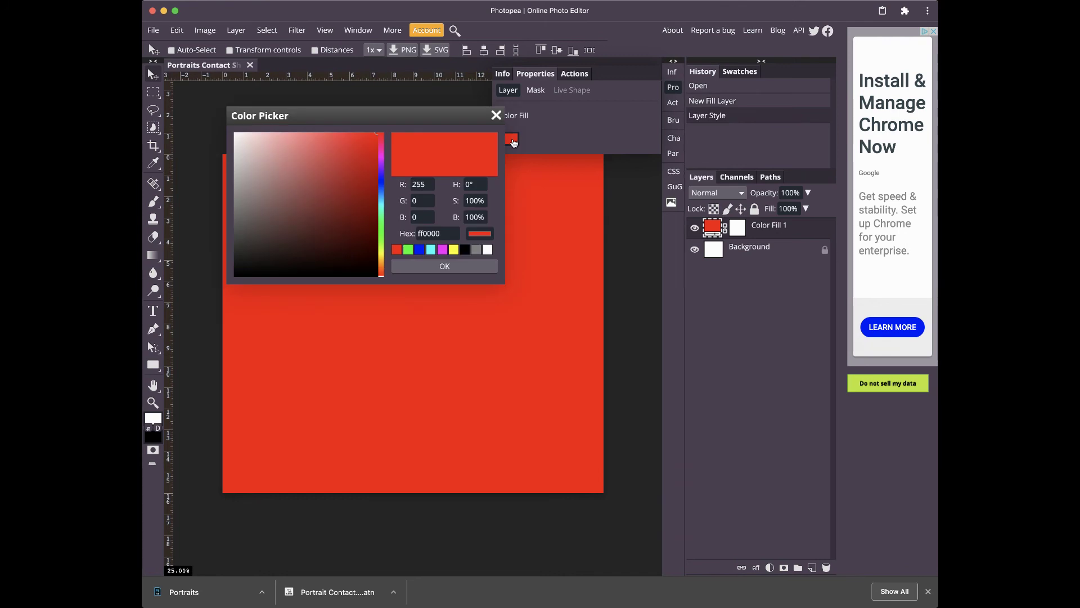
left_click(270, 229)
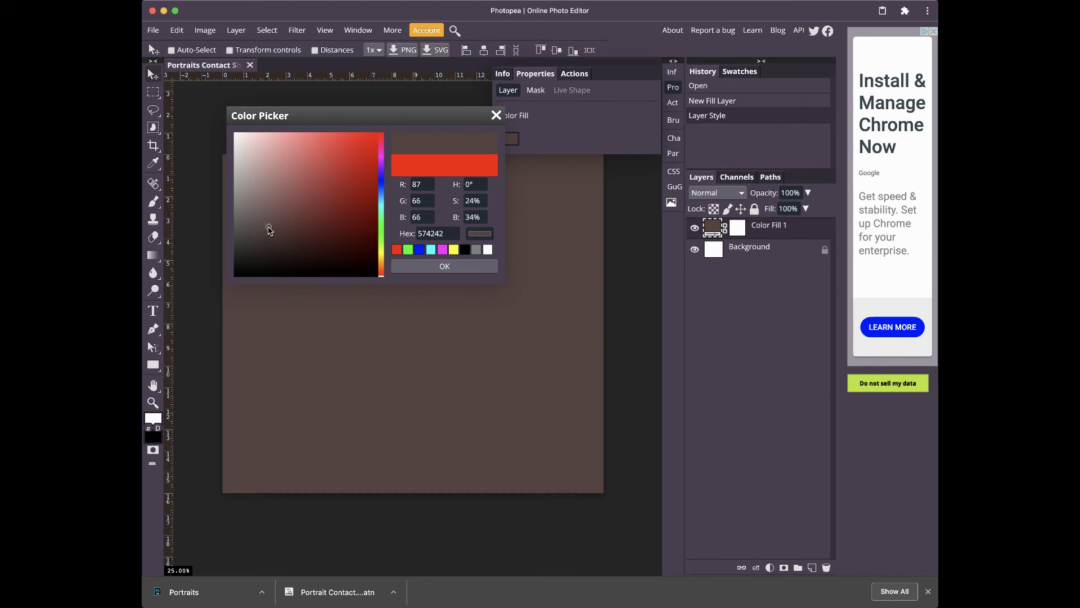
left_click(264, 214)
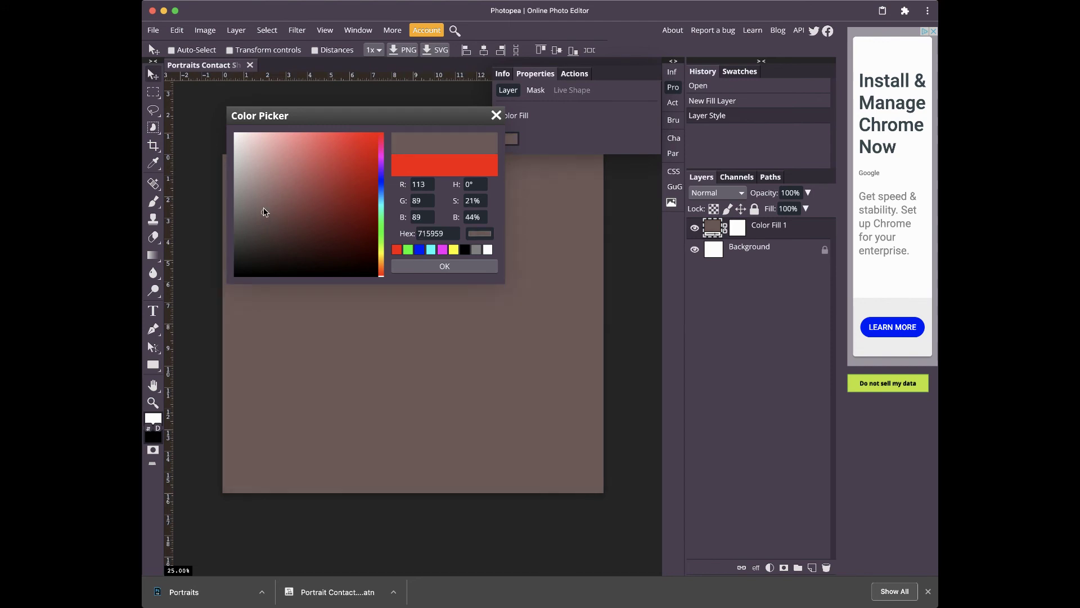
left_click_drag(264, 211, 263, 214)
left_click(470, 270)
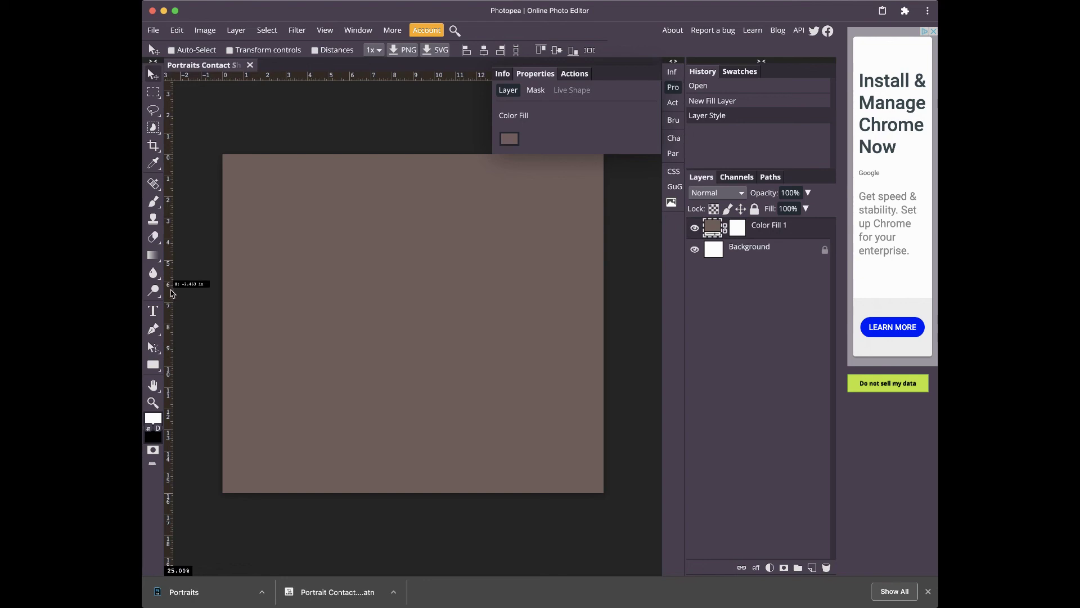
Place vertical guides at 3, 6, 9, 12 and 15 in across the canvas.
mouse_move(169, 293)
left_mouse_down()
mouse_move(299, 297)
mouse_move(288, 298)
left_mouse_up()
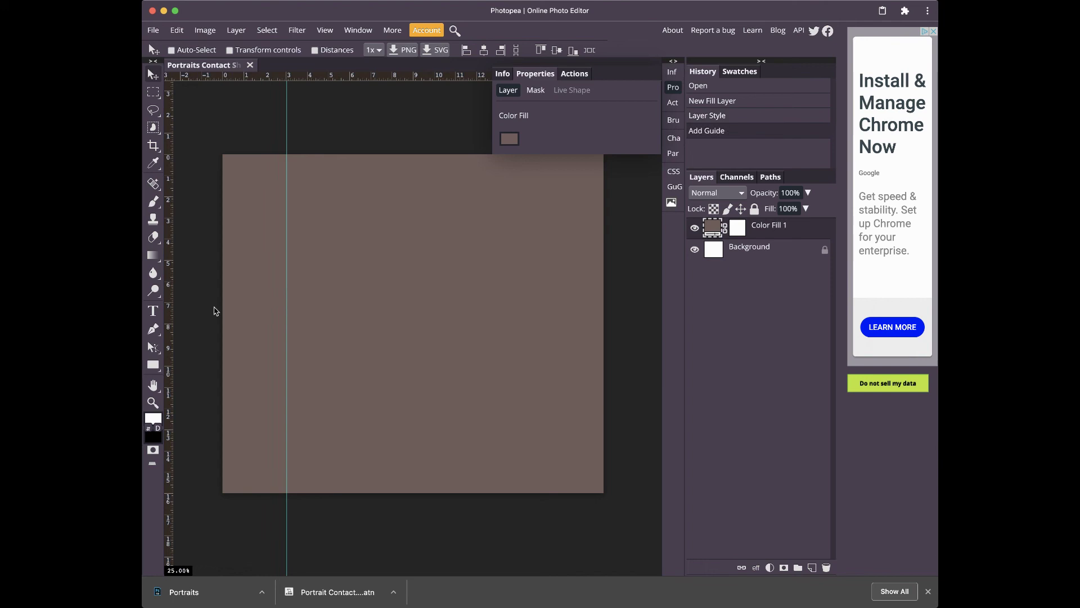
left_click_drag(169, 314, 351, 315)
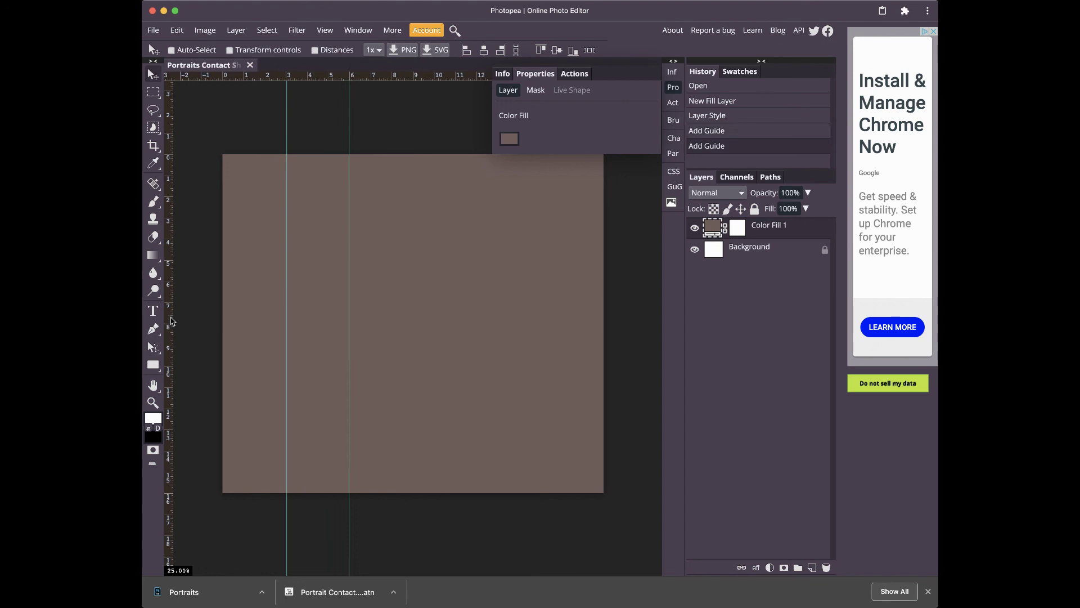
left_click_drag(169, 321, 414, 318)
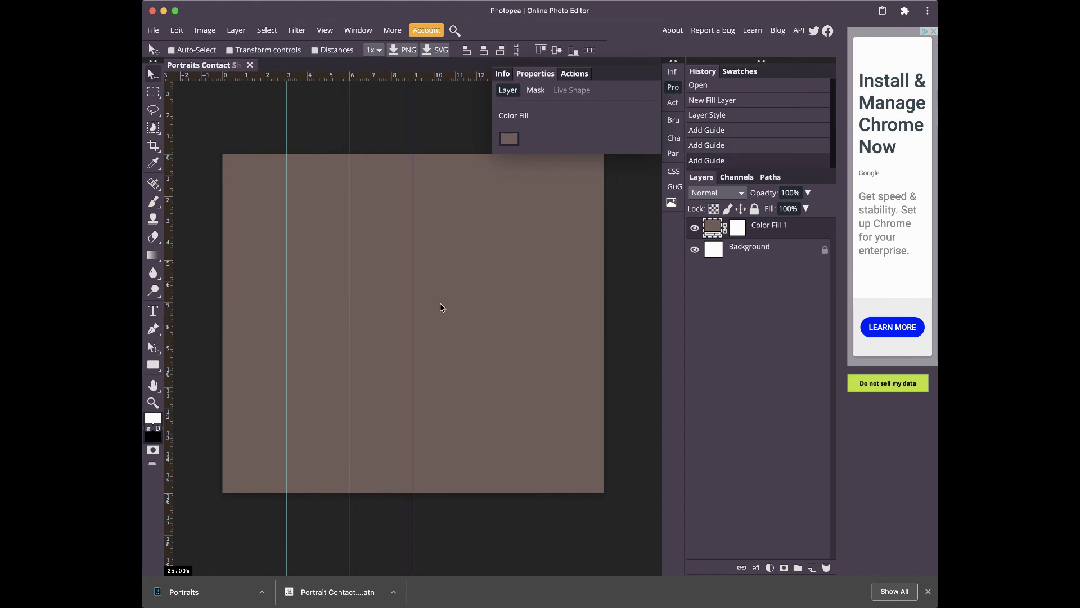
left_click(672, 86)
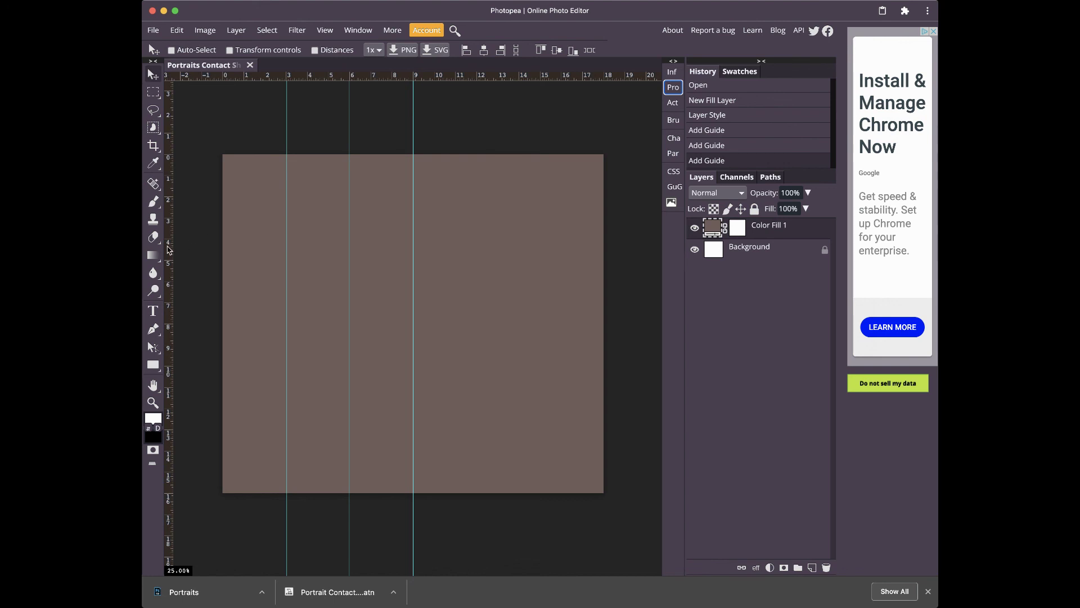
left_click_drag(167, 247, 477, 238)
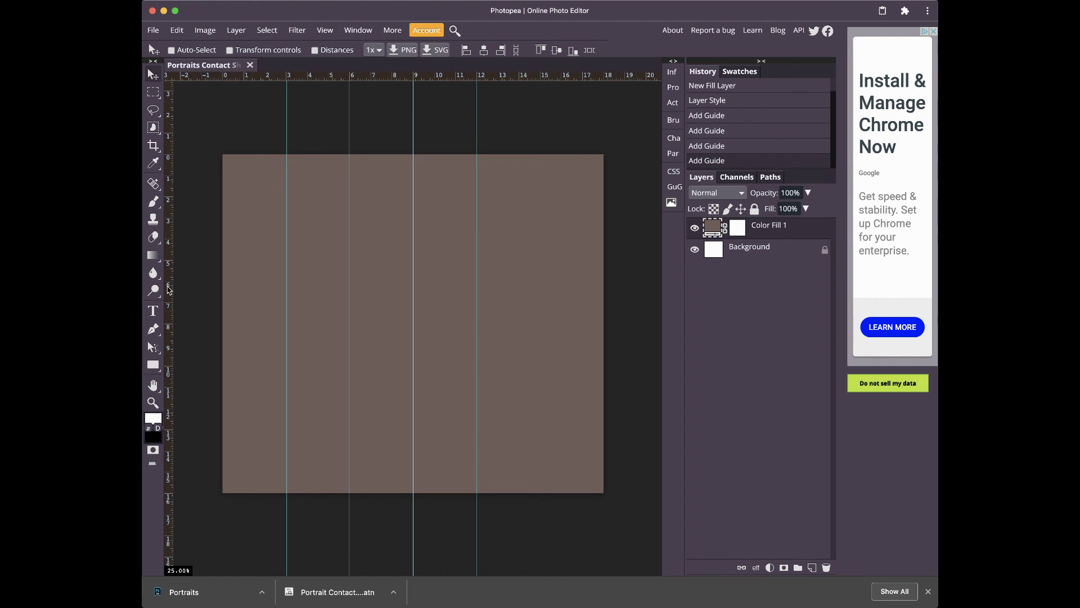
left_click_drag(167, 291, 541, 256)
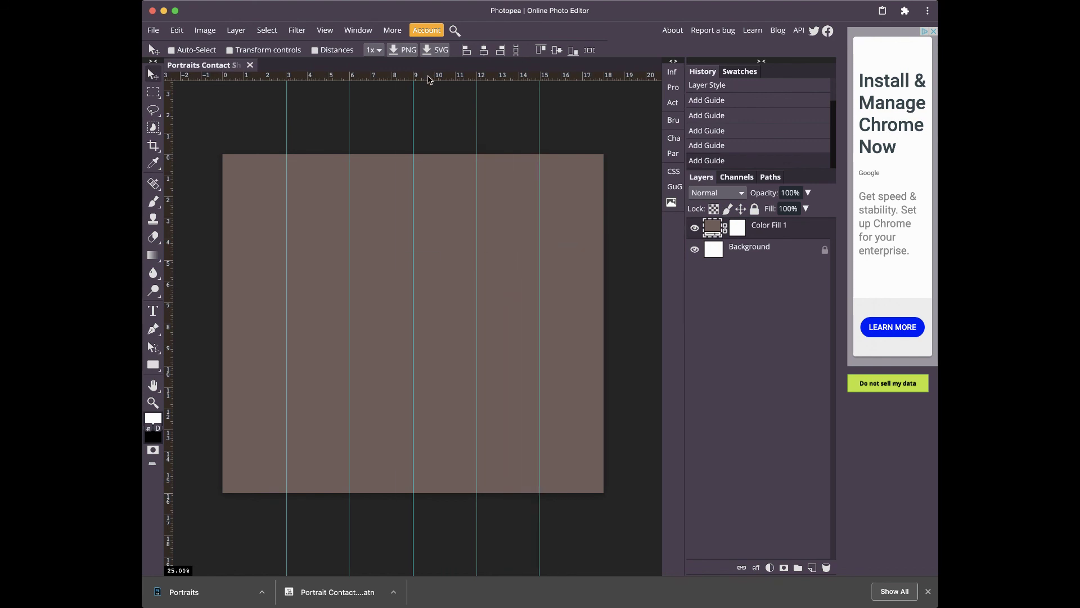
Place a horizontal guide at 4 in down the canvas.
left_click_drag(441, 81, 436, 243)
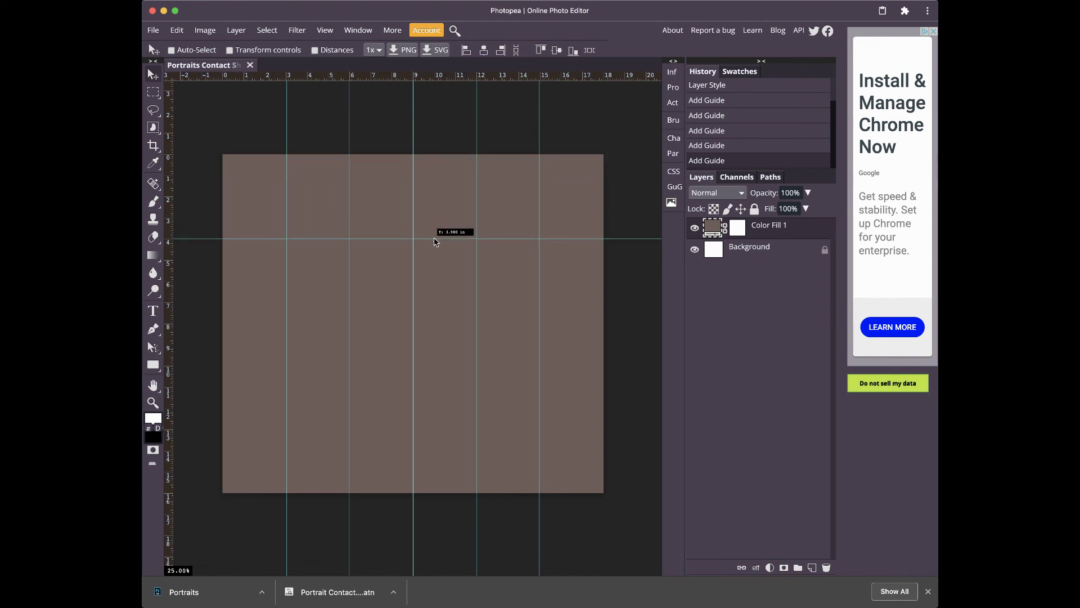
Place horizontal guides at 8 and 12 in down the canvas.
left_click_drag(436, 242, 435, 243)
left_click_drag(460, 77, 442, 326)
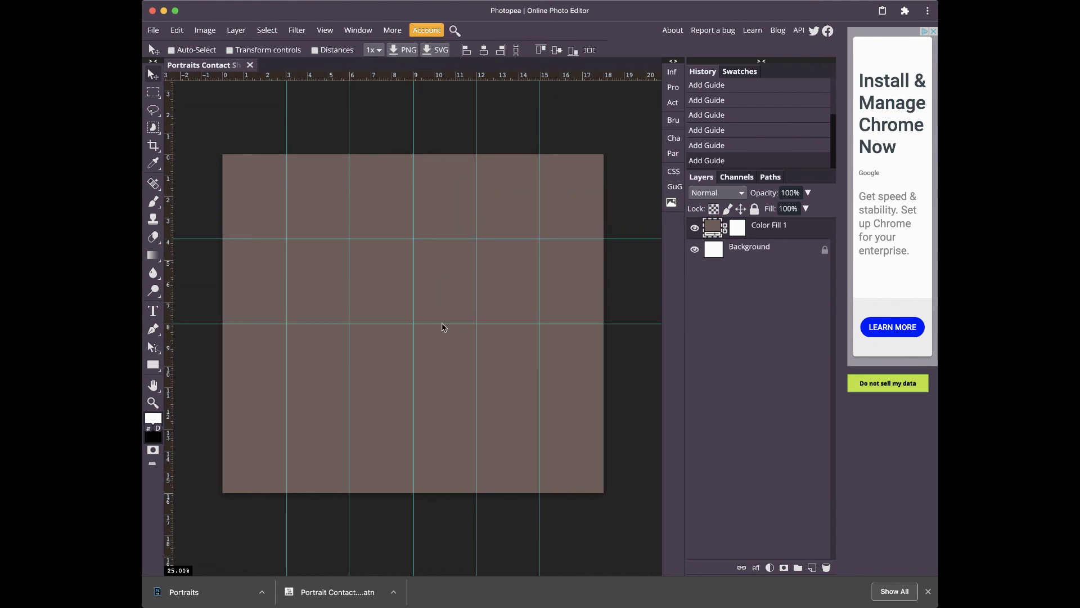
left_click_drag(442, 79, 430, 411)
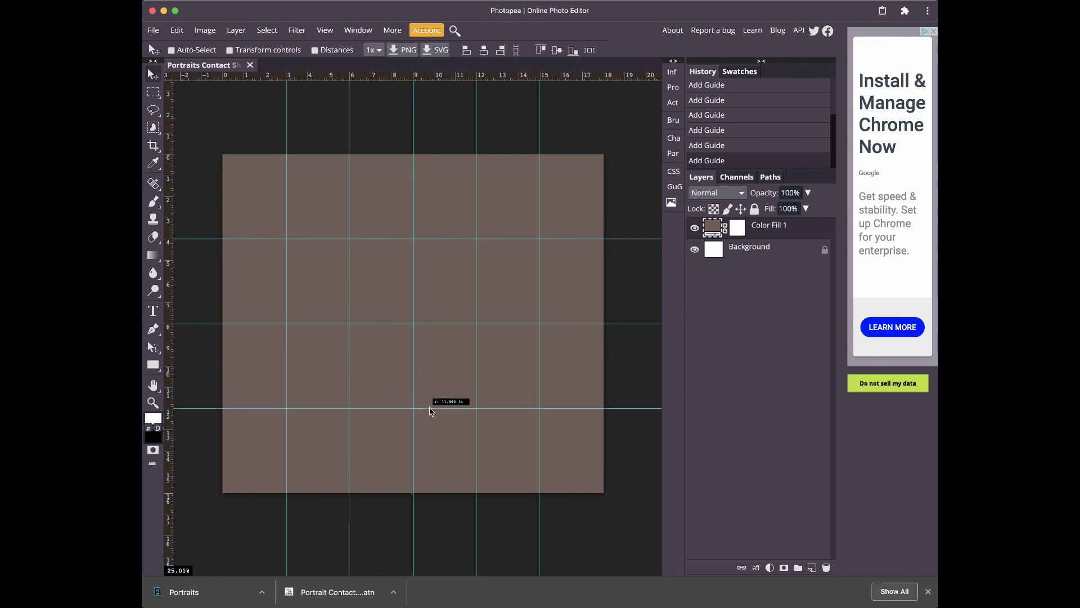
left_click_drag(429, 411, 430, 411)
Save the contact sheet document as a PSD file.
left_click(154, 30)
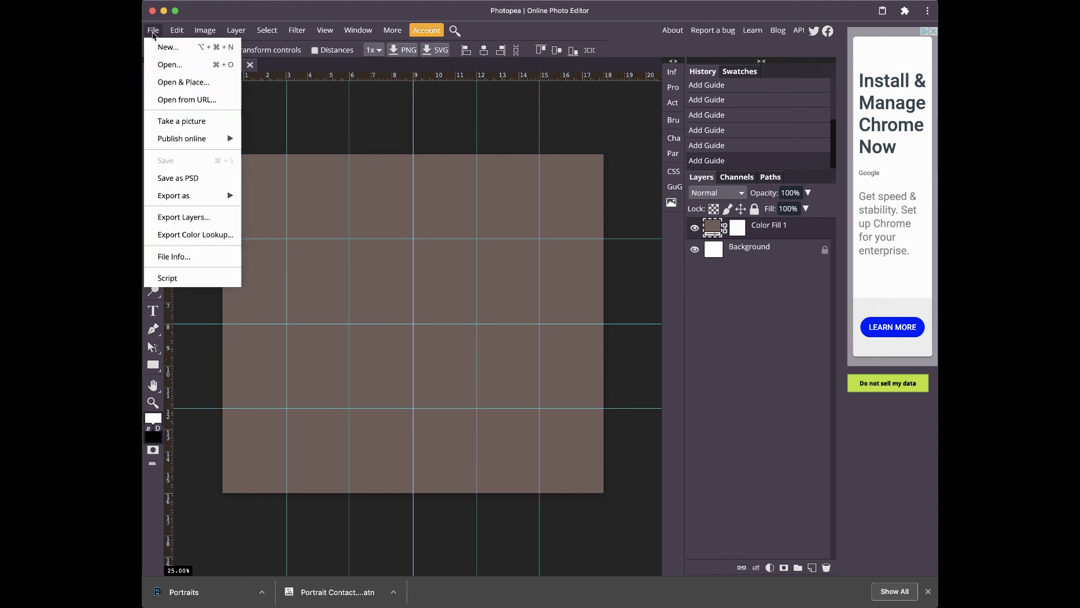
left_click(176, 178)
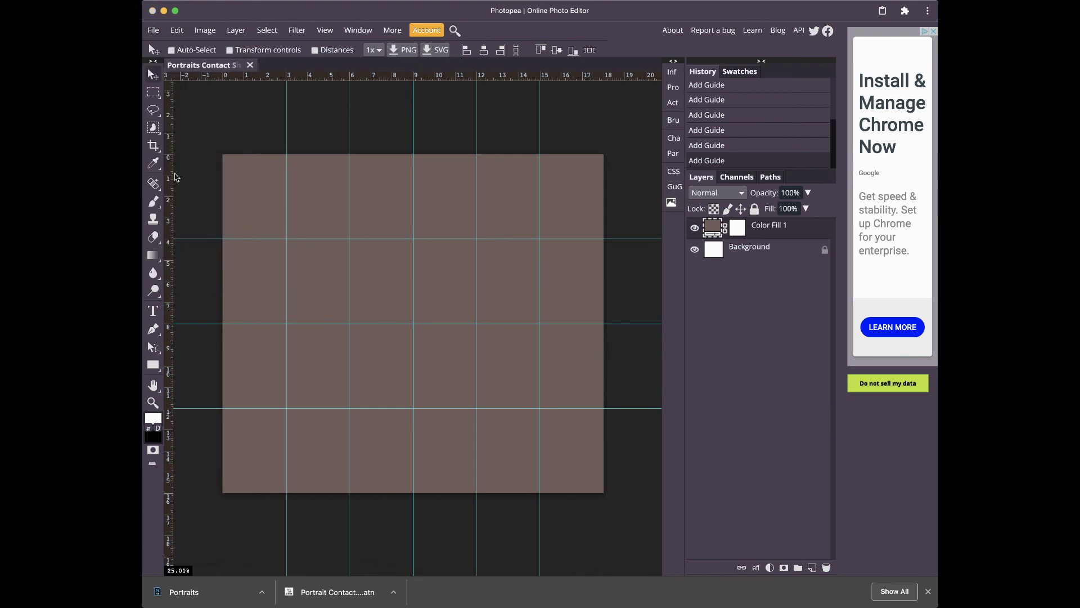